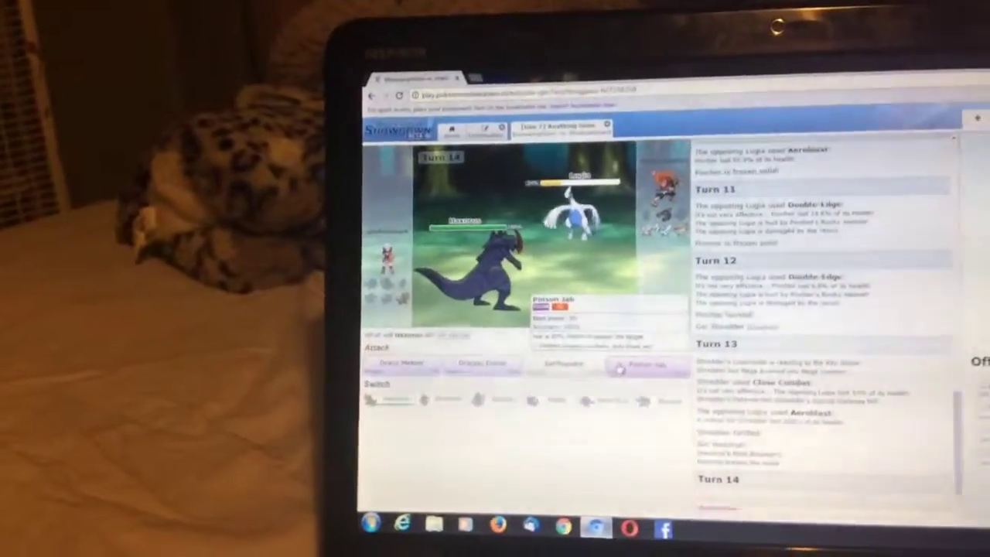
- Have Haxorus attack the opposing Lugia with Poison Jab
left_click(619, 368)
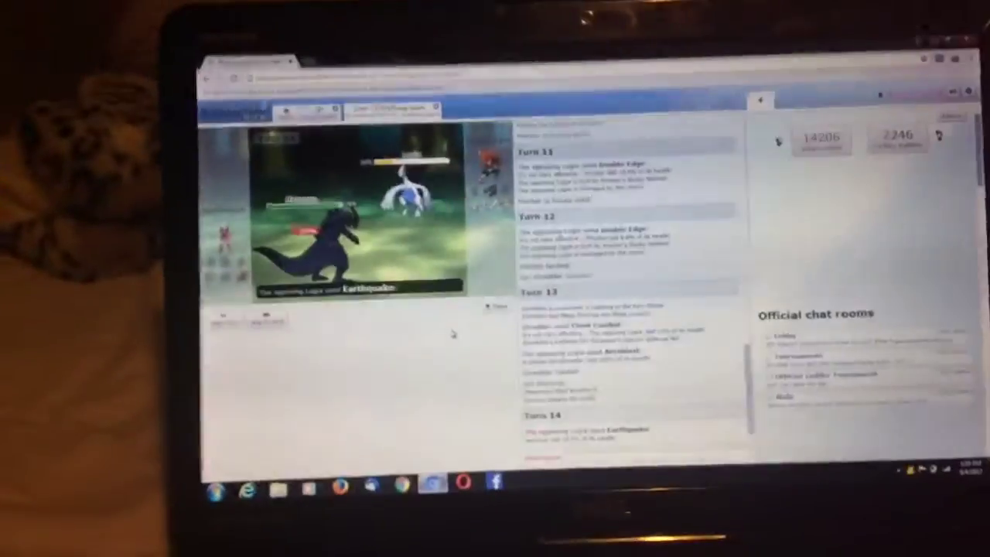